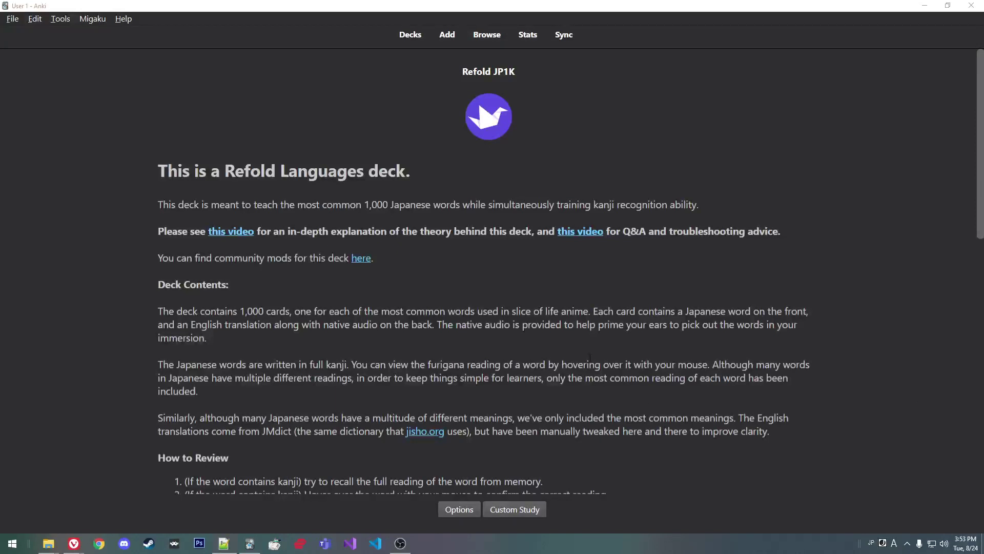
Highlight passages of the deck contents description and the furigana reading explanation.
drag(425, 311, 522, 327)
click(522, 326)
drag(417, 310, 545, 364)
click(622, 408)
drag(374, 291, 158, 309)
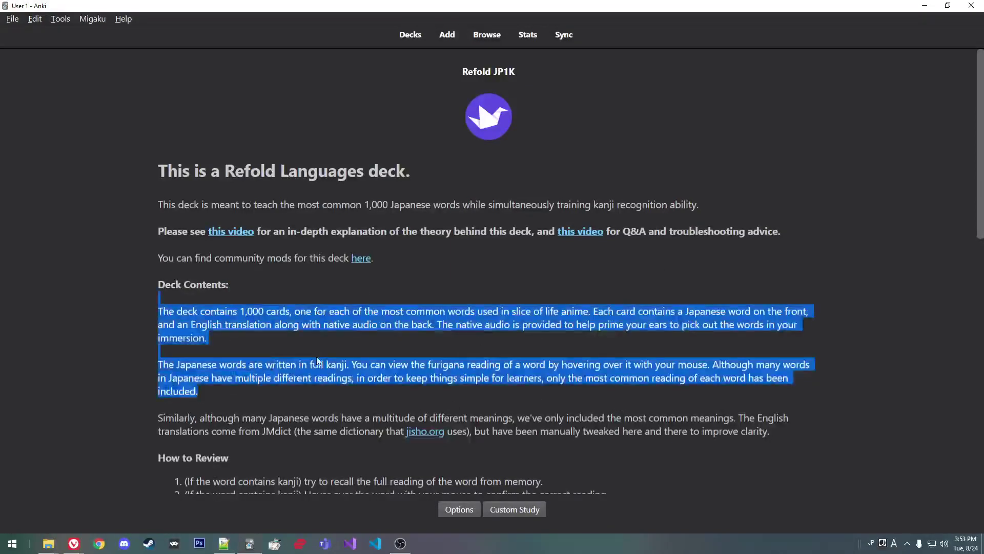
click(342, 398)
drag(360, 391, 369, 364)
click(549, 394)
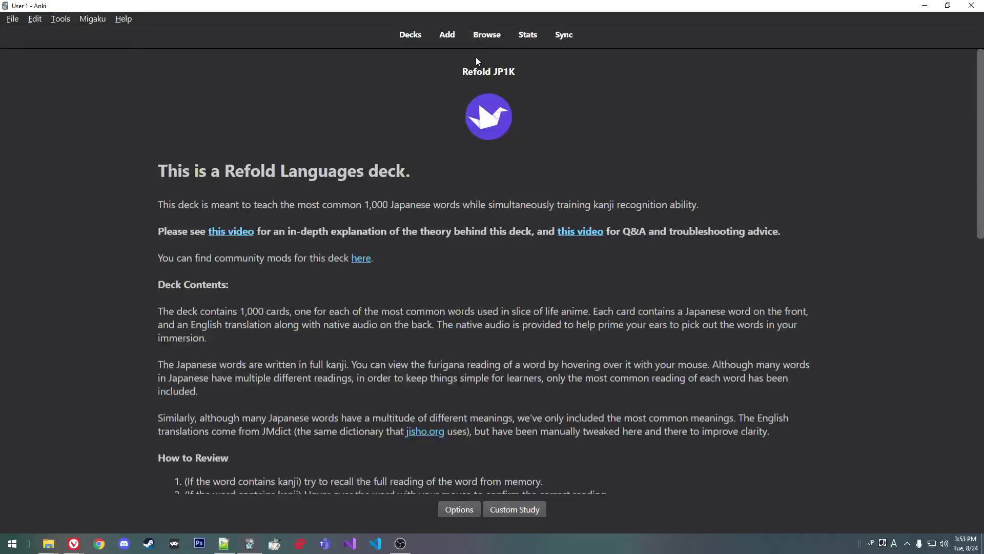
Open Migaku Japanese Settings, close and reopen it, then switch keyboard input to Japanese.
click(100, 19)
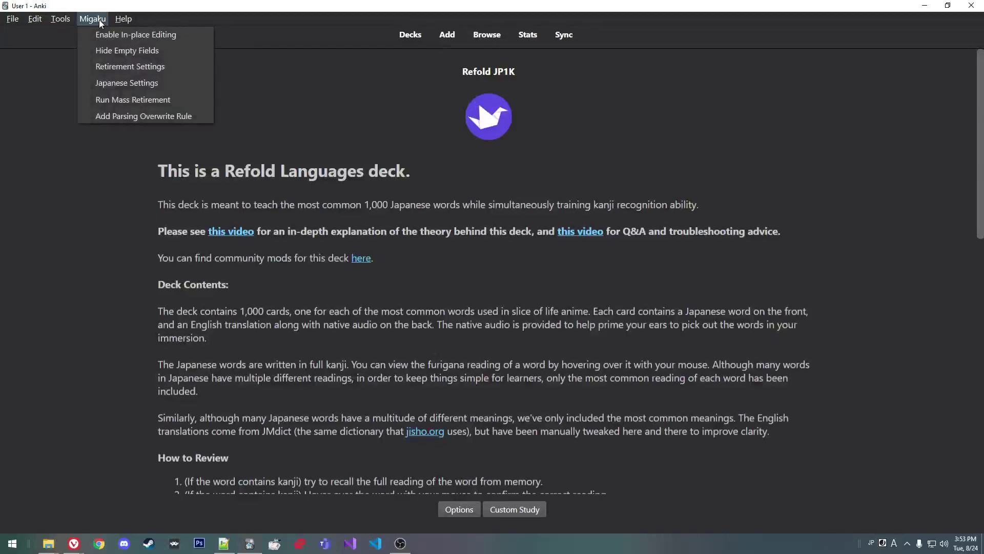
click(137, 87)
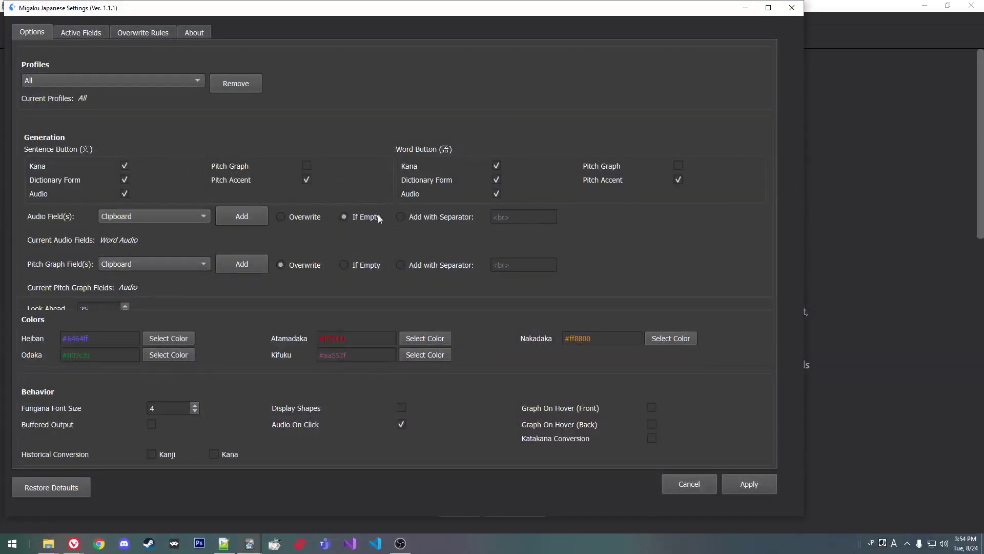
click(792, 7)
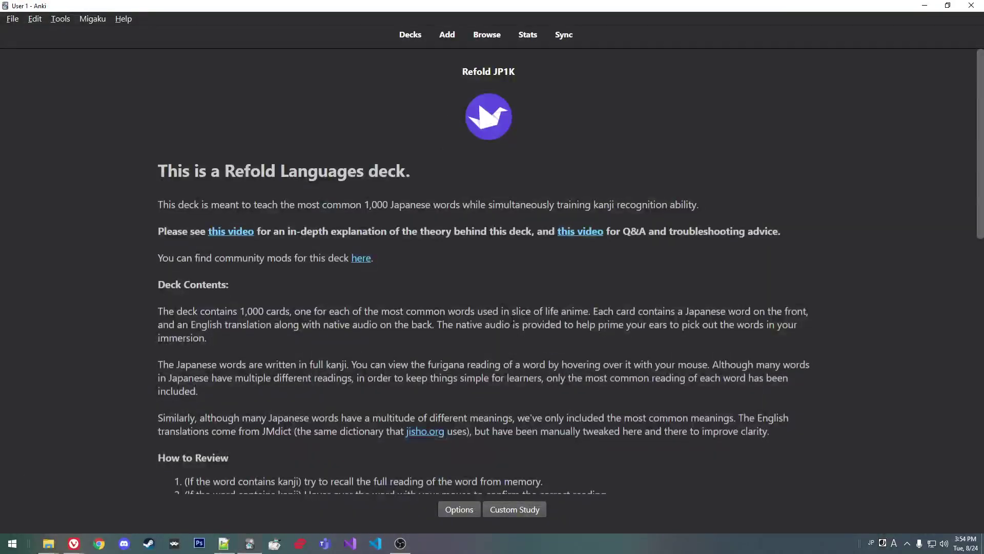
click(91, 19)
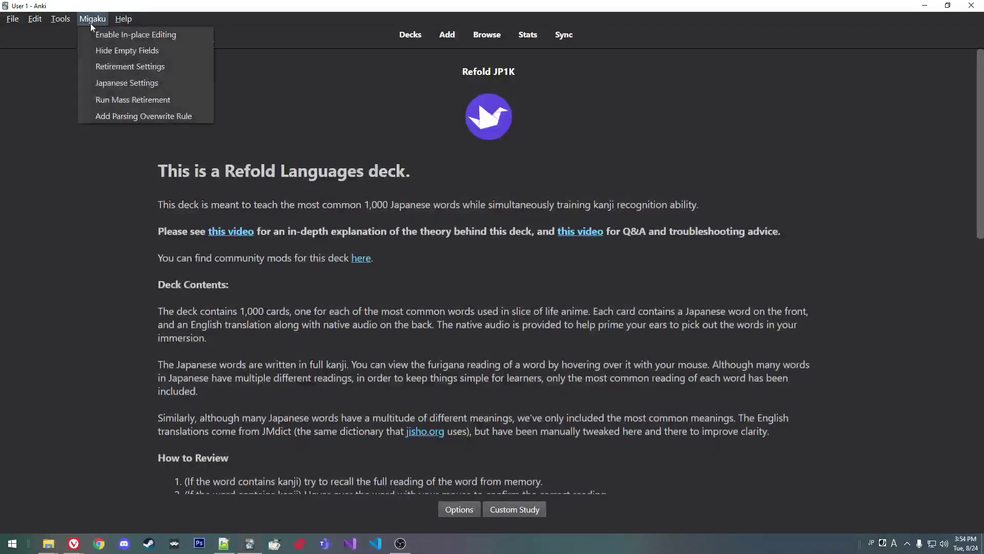
click(123, 84)
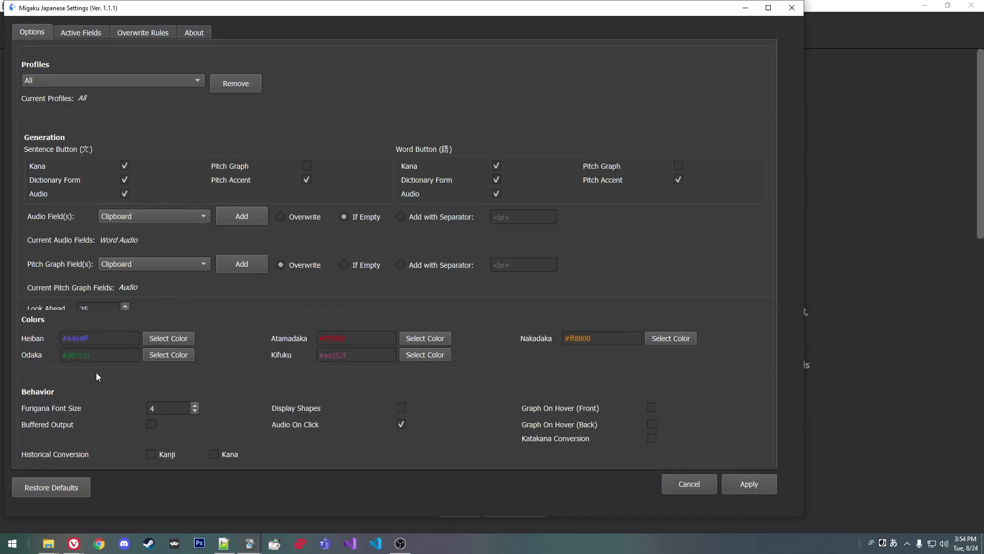
key(alt+grave)
key(alt+grave)
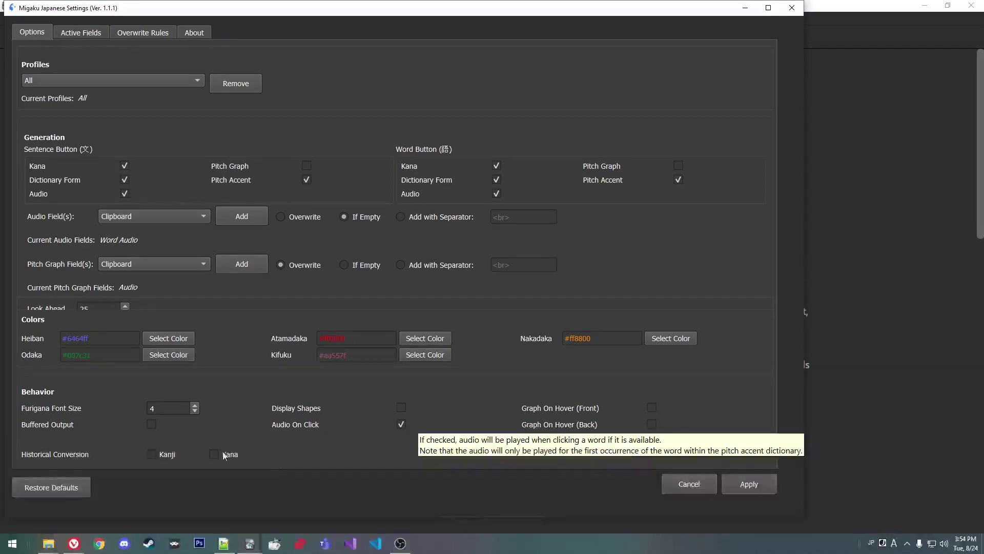
In Active Fields, inspect Japanese Recognition's Word rows: Colored Hover front, Colored Kanji Reading back.
click(88, 34)
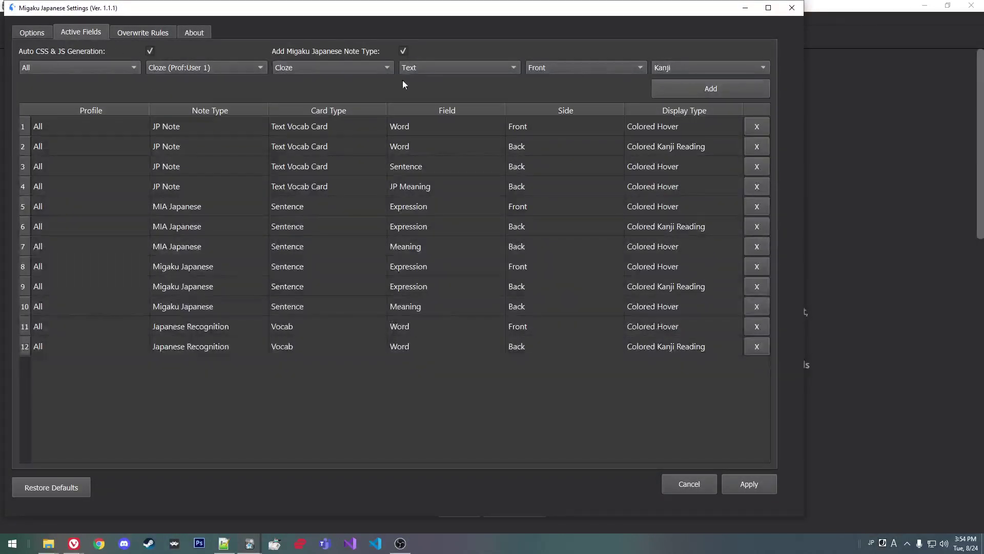
click(163, 333)
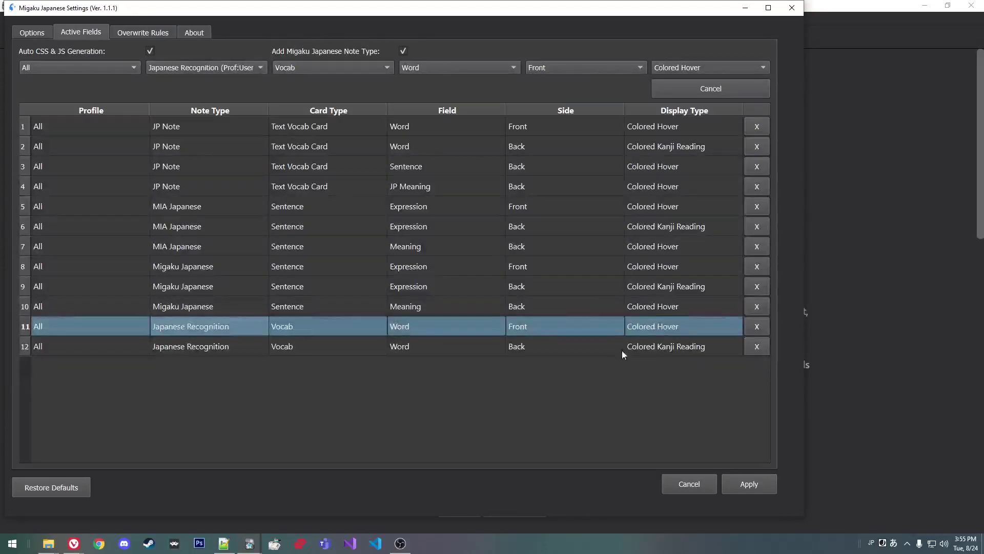
click(639, 378)
click(667, 330)
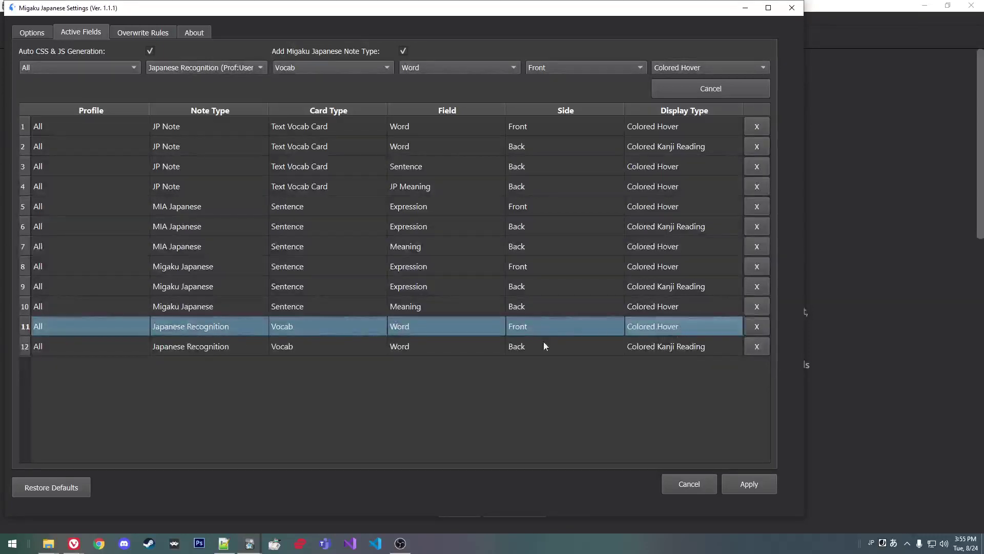
click(452, 350)
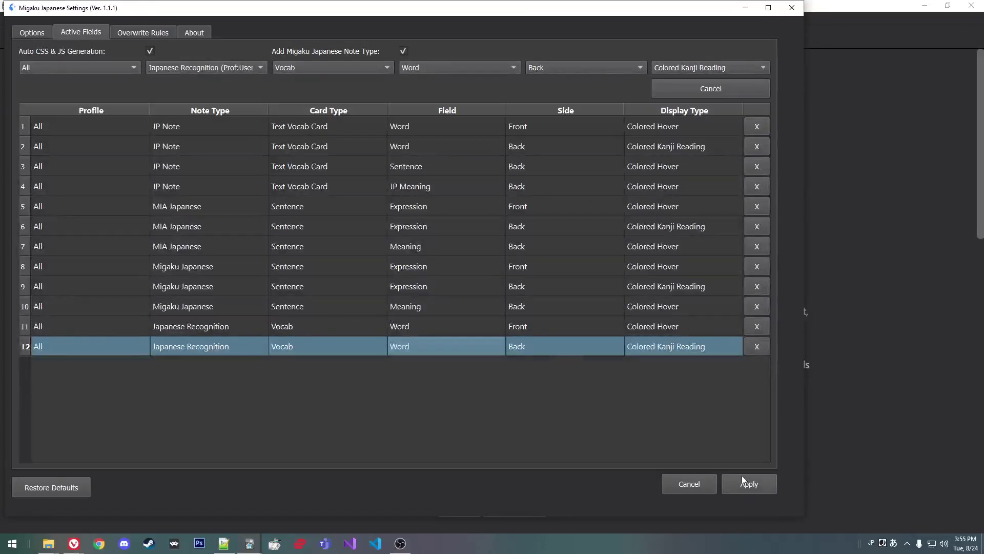
Close Migaku settings and open JP Note's card templates from the 日本語 deck's 緊張 card.
click(792, 7)
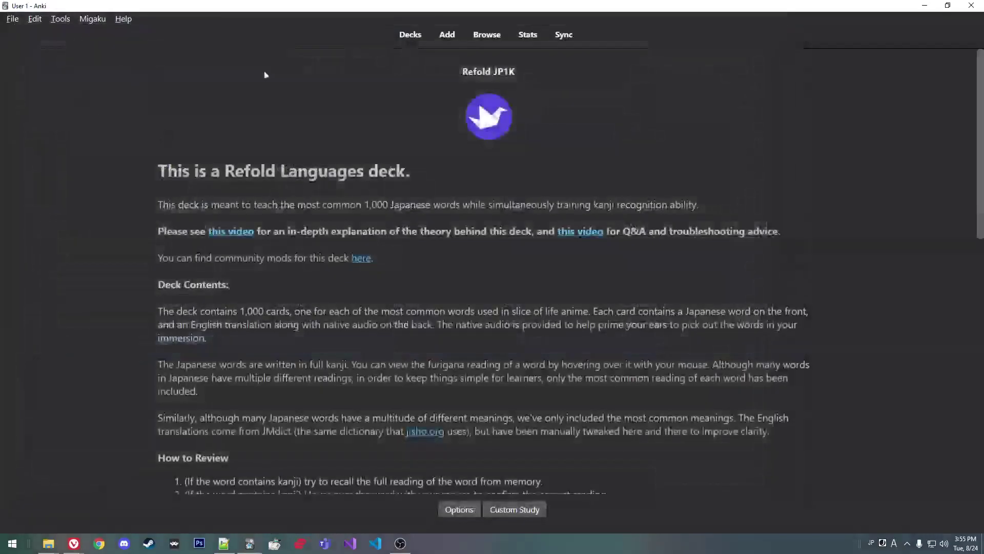
click(487, 35)
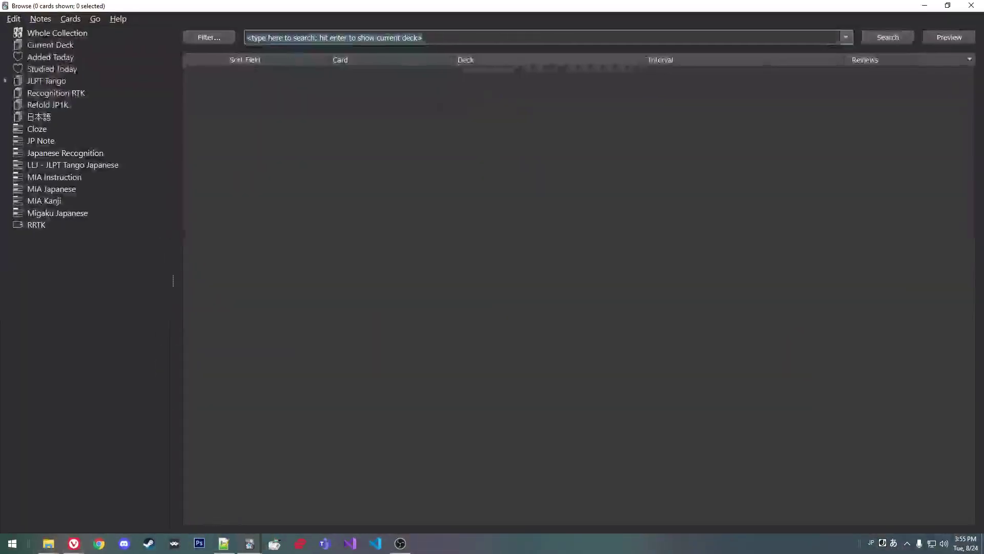
click(55, 121)
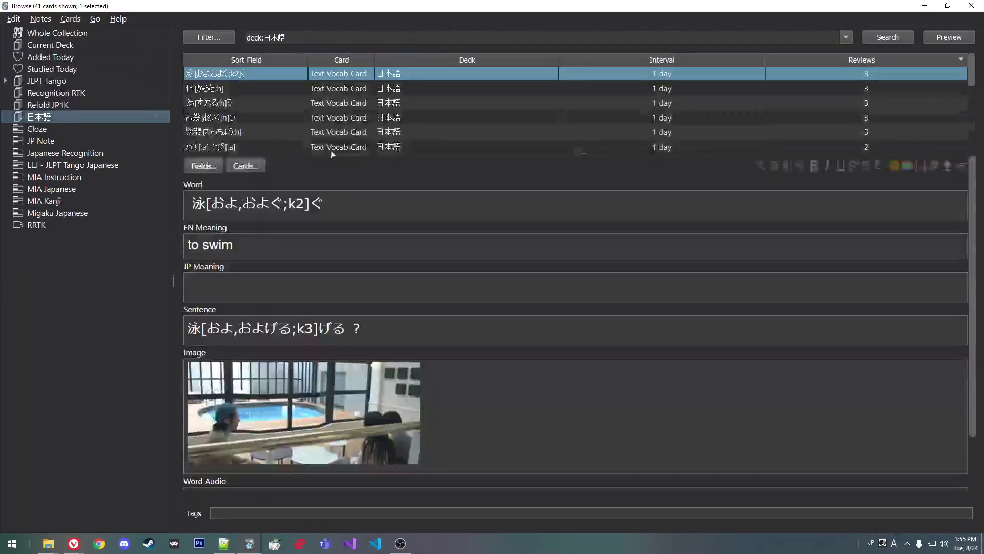
click(251, 133)
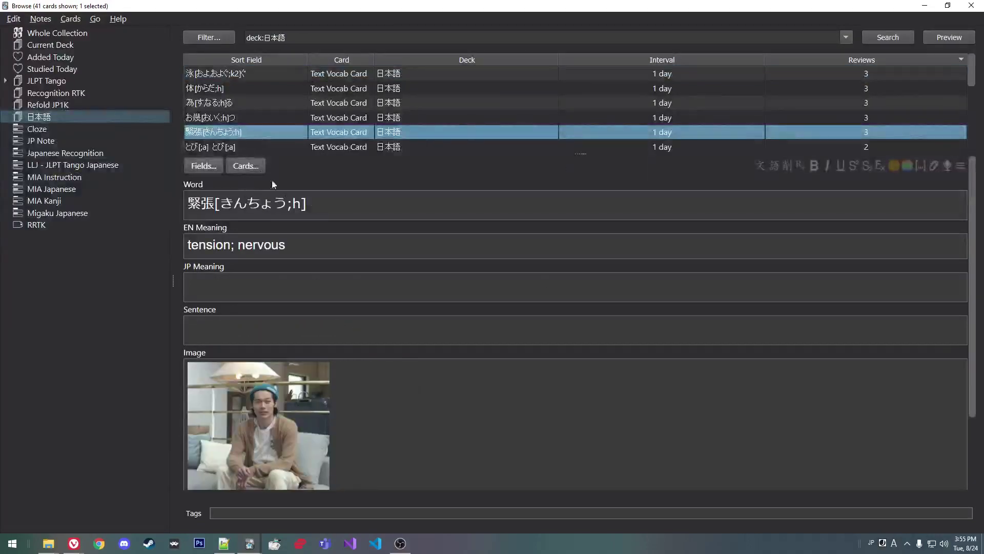
click(245, 165)
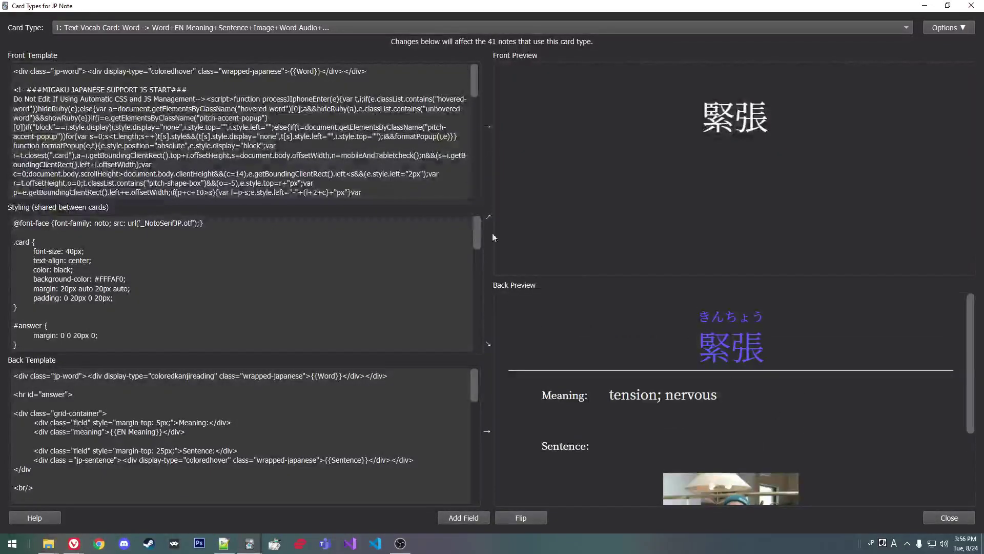
Highlight the coloredhover and coloredkanjireading display types in the templates, then close the editor.
drag(13, 90, 308, 203)
scroll(235, 128, up, 12)
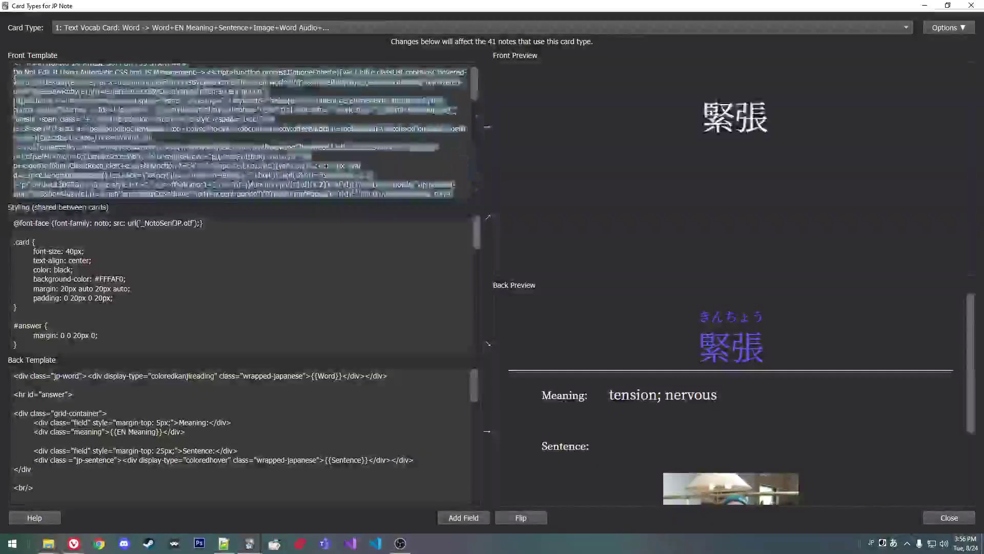
click(104, 99)
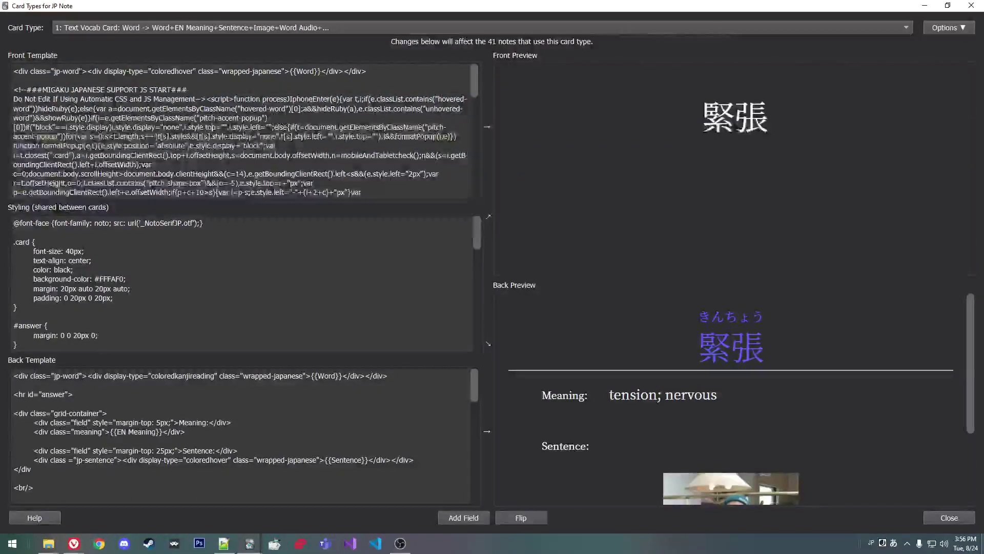
drag(87, 72, 291, 71)
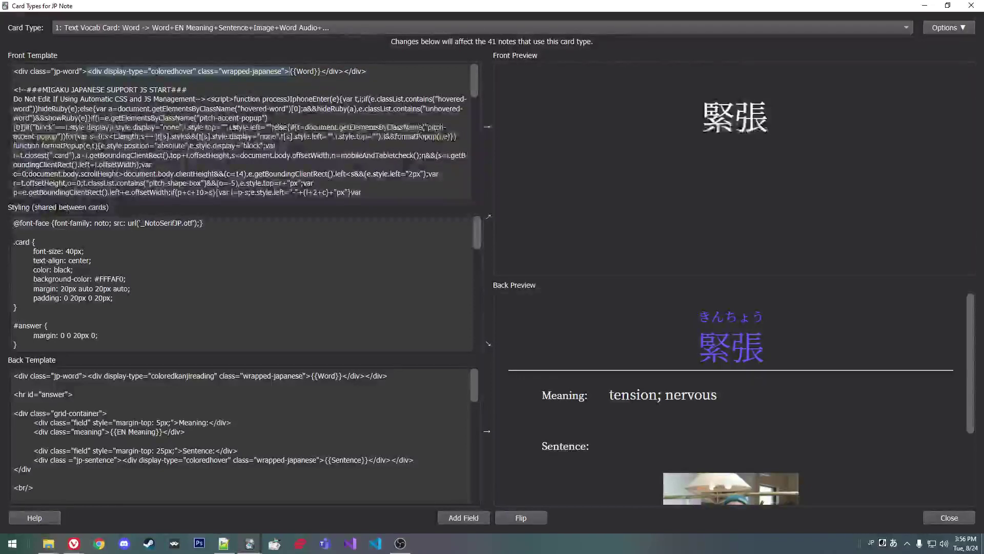
double_click(187, 72)
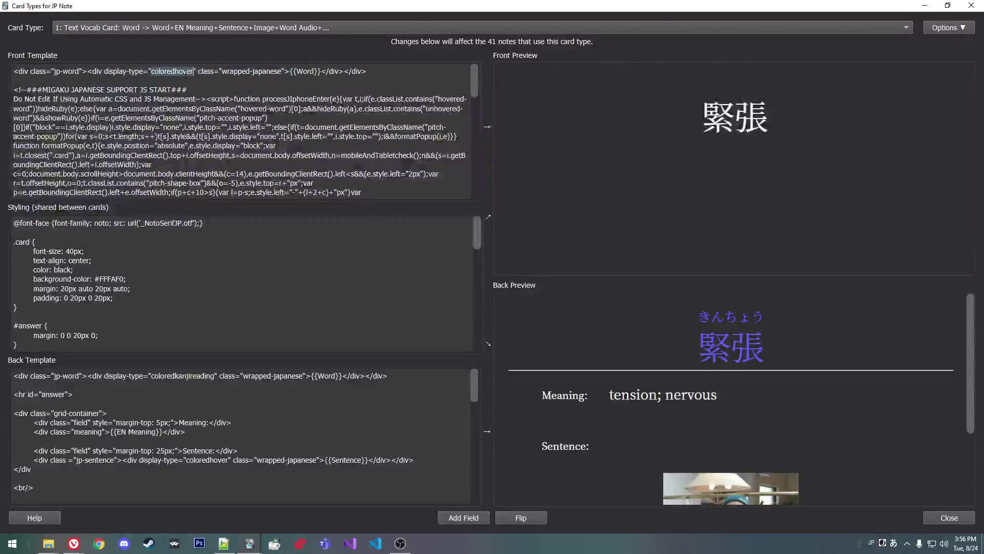
double_click(179, 376)
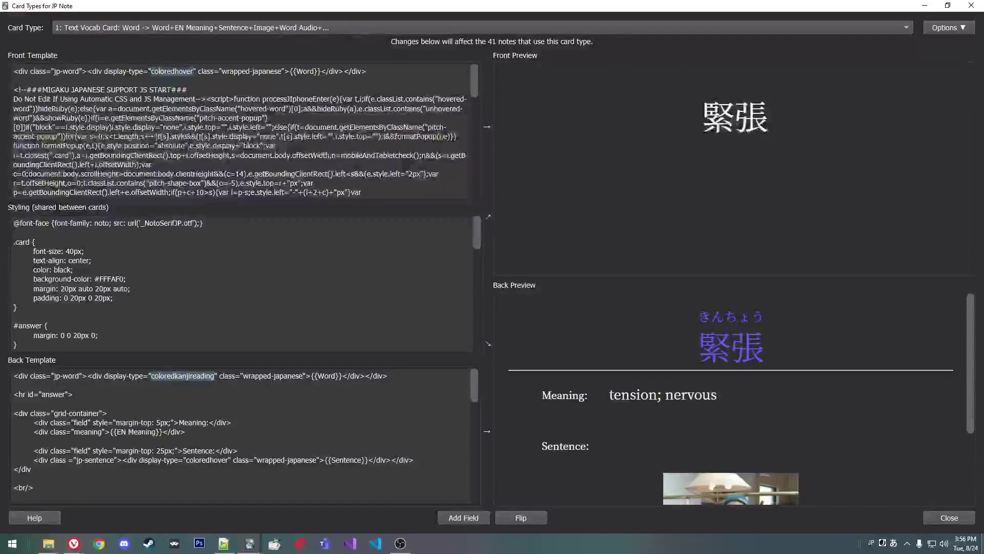
mouse_move(721, 125)
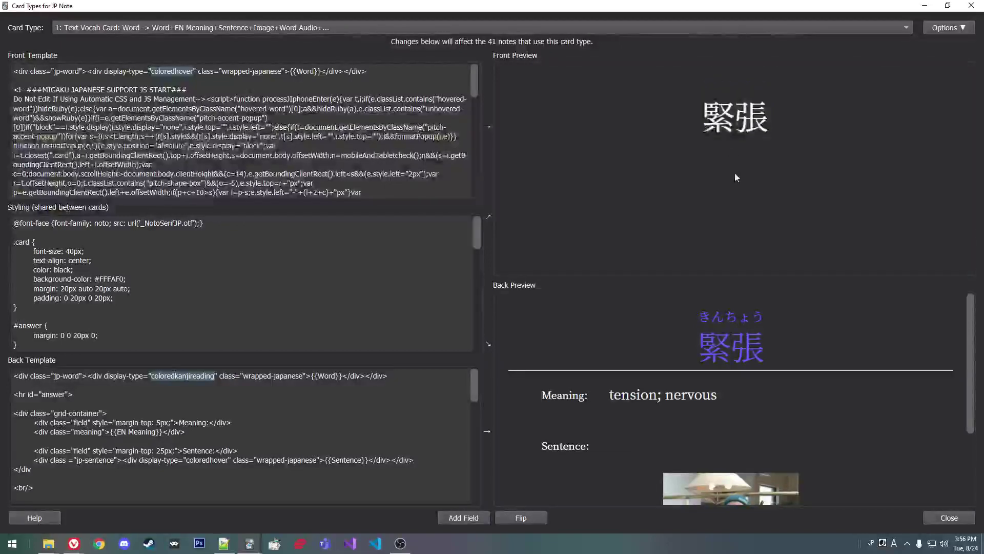
key(Escape)
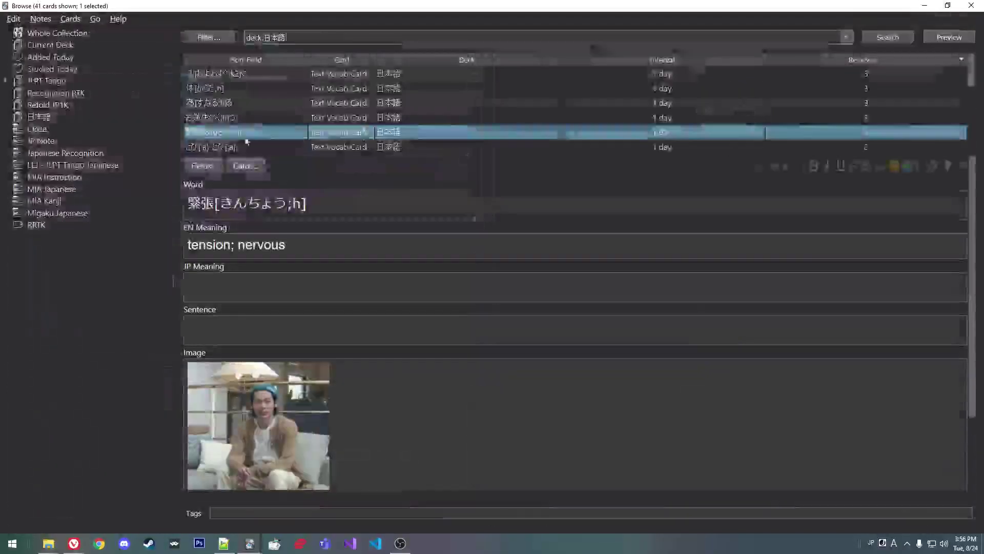
Open the Refold JP1K deck's 俺[おれ] note and select the [おれ] reading in its Word field.
click(50, 105)
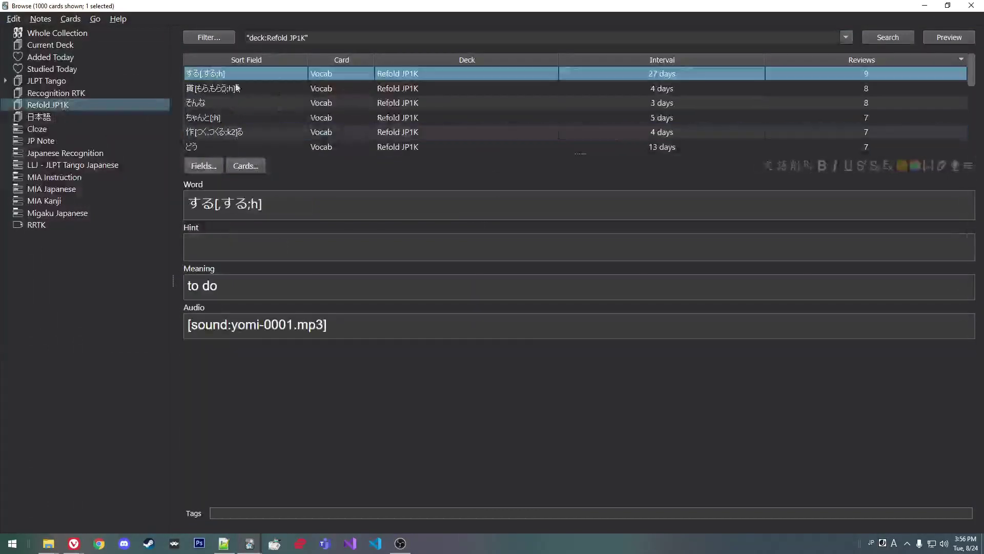
scroll(245, 98, down, 10)
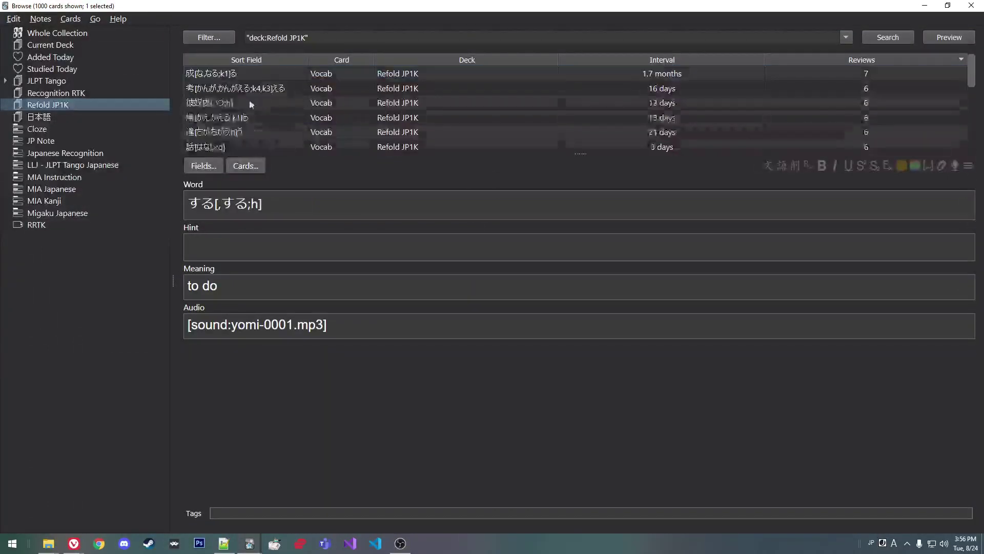
scroll(248, 109, up, 1)
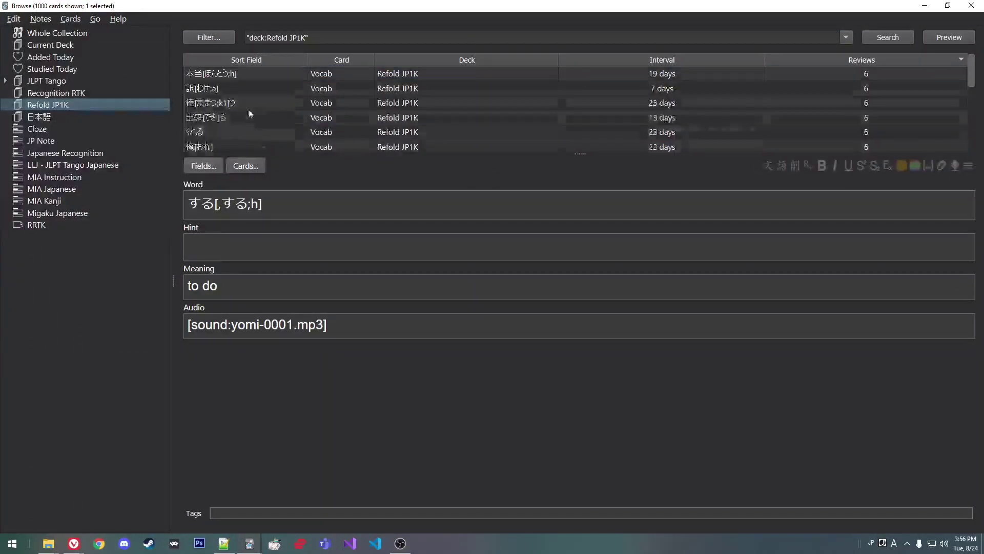
click(220, 134)
click(235, 204)
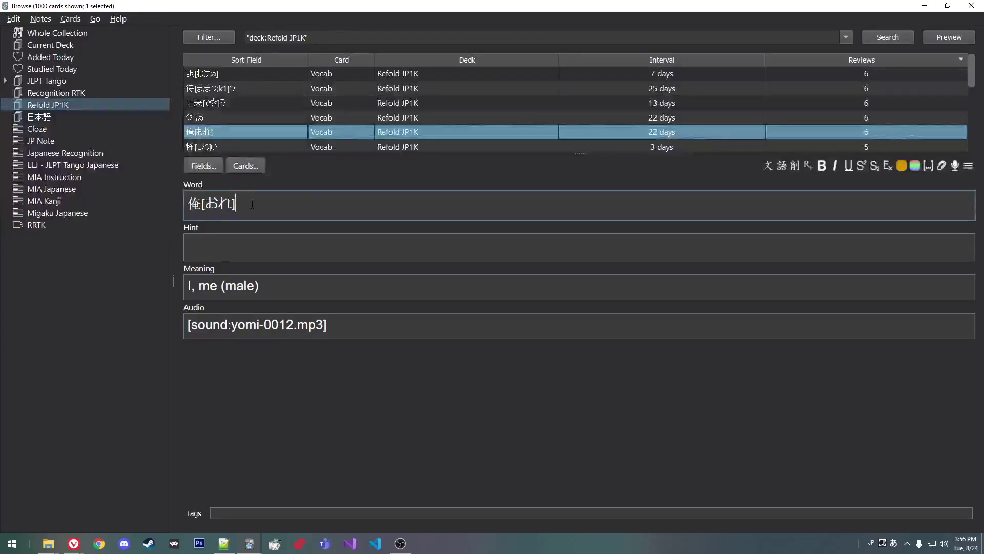
drag(235, 204, 205, 205)
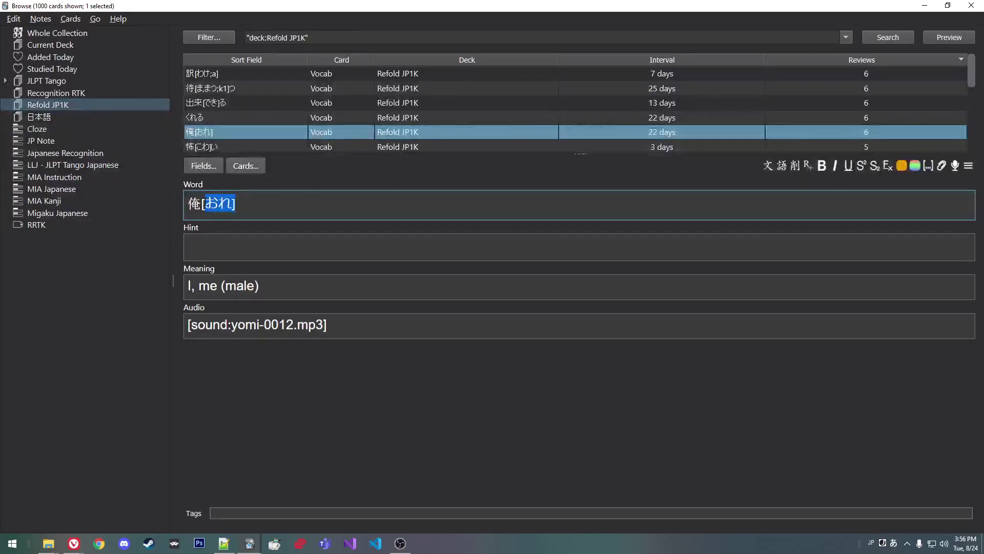
click(246, 160)
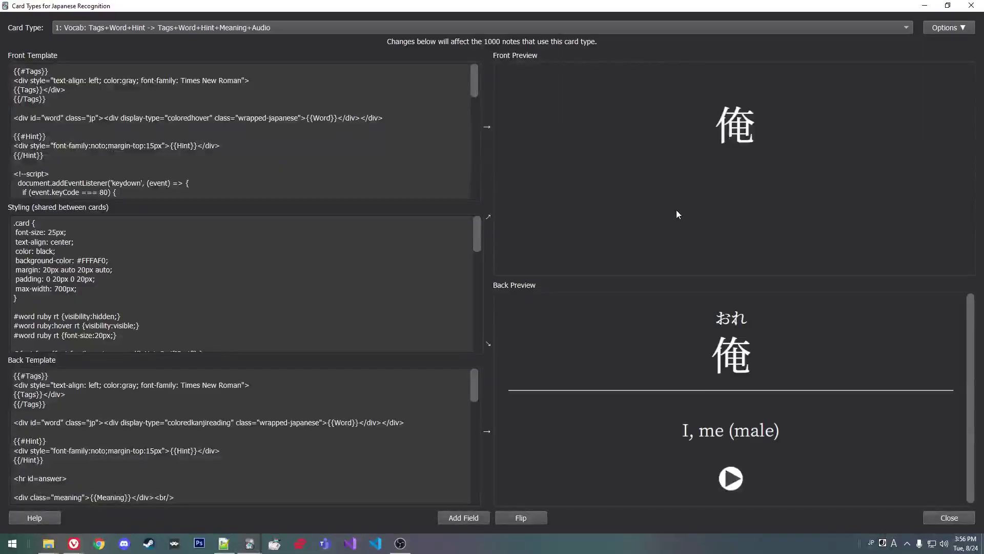
drag(717, 318, 737, 322)
click(737, 321)
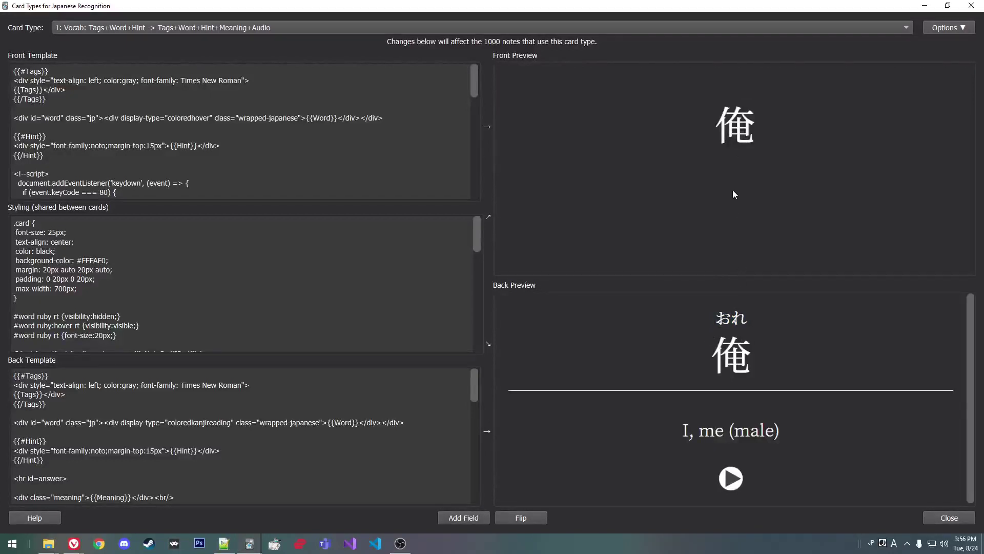
click(69, 135)
drag(316, 117, 329, 117)
drag(104, 118, 296, 119)
click(295, 120)
click(977, 4)
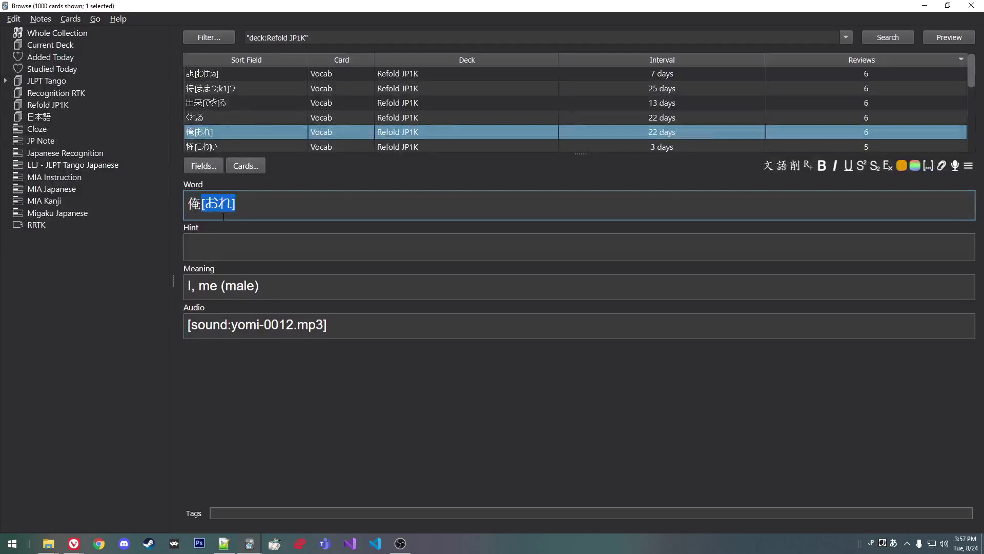
Replace 俺's [おれ] reading with the generated pitch-accent reading 俺[おれ;h].
key(BackSpace)
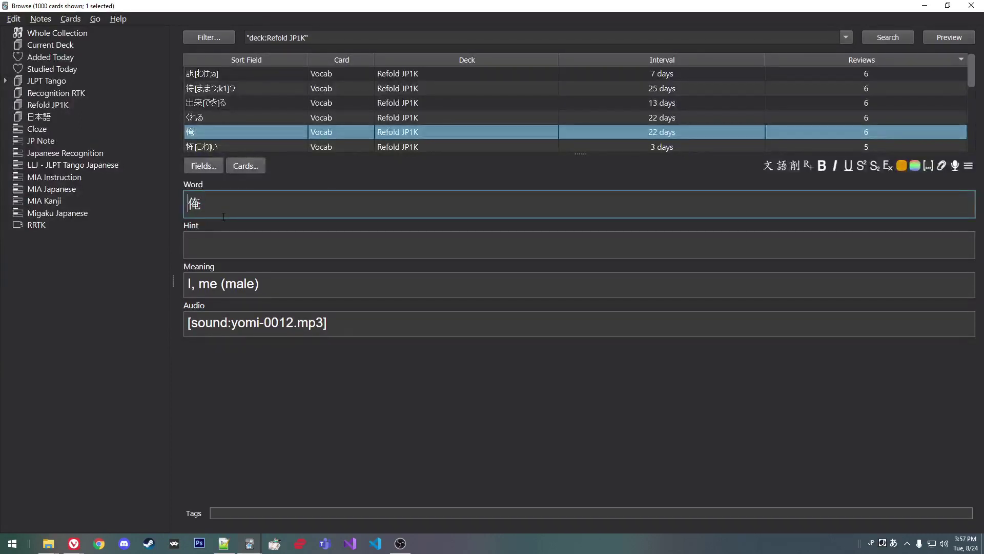
key(ctrl+s)
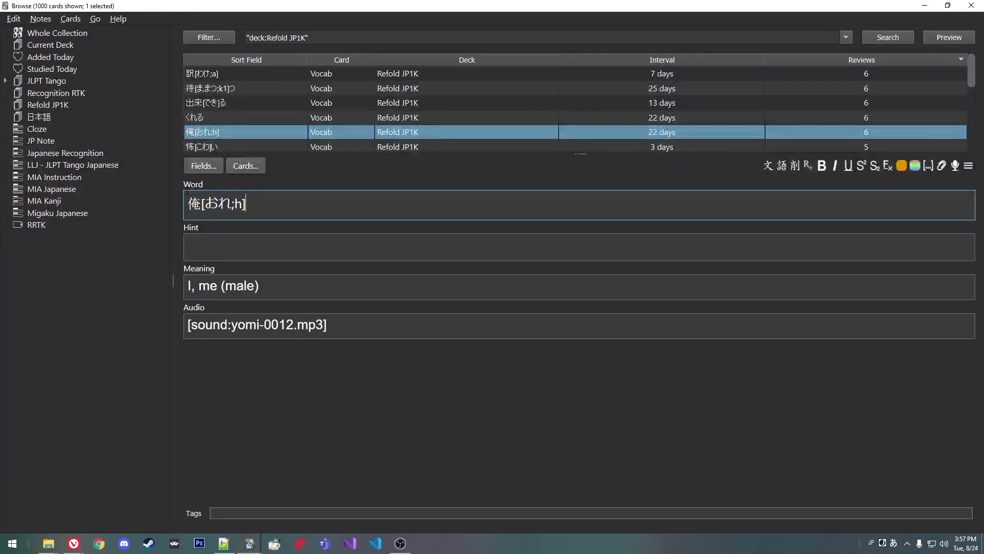
drag(229, 204, 246, 204)
click(258, 204)
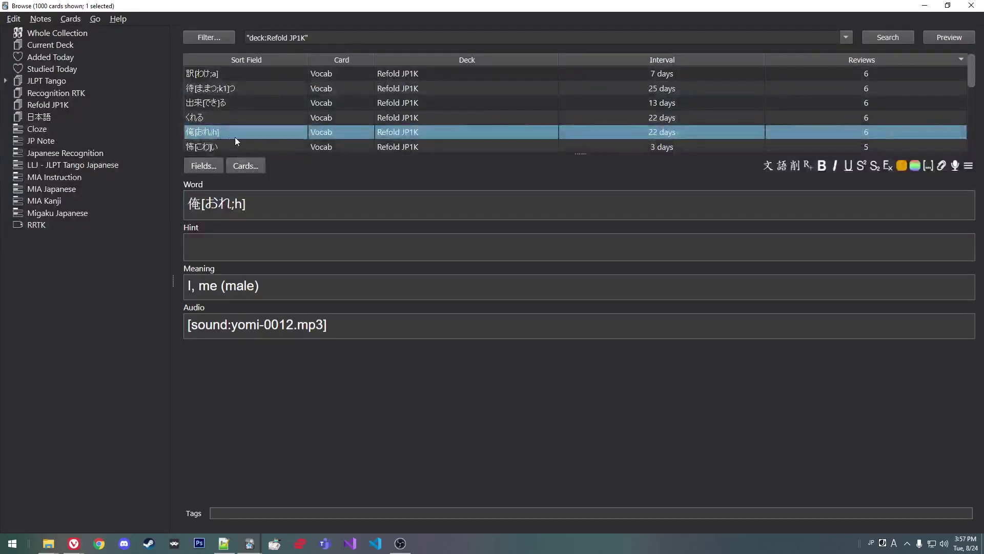
scroll(252, 126, down, 1)
click(237, 105)
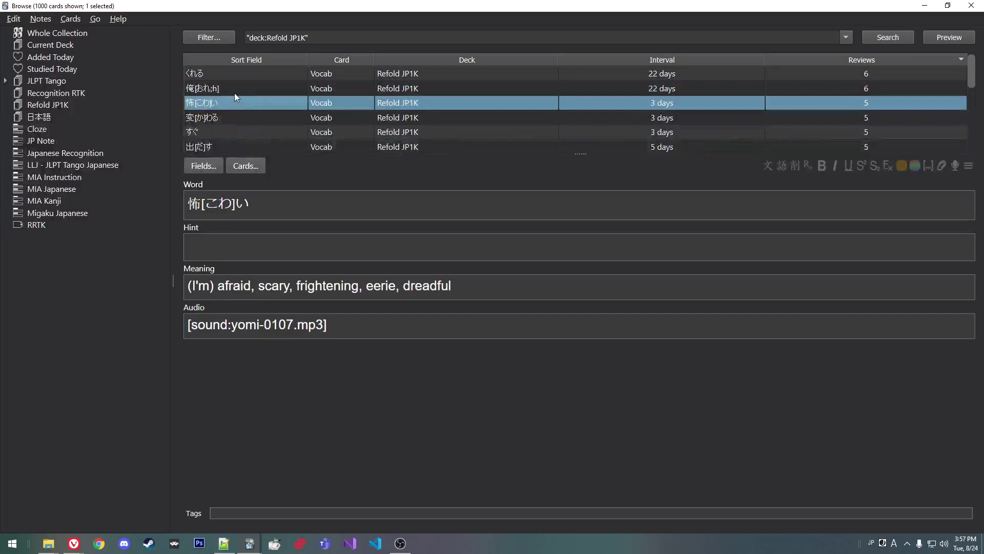
click(235, 91)
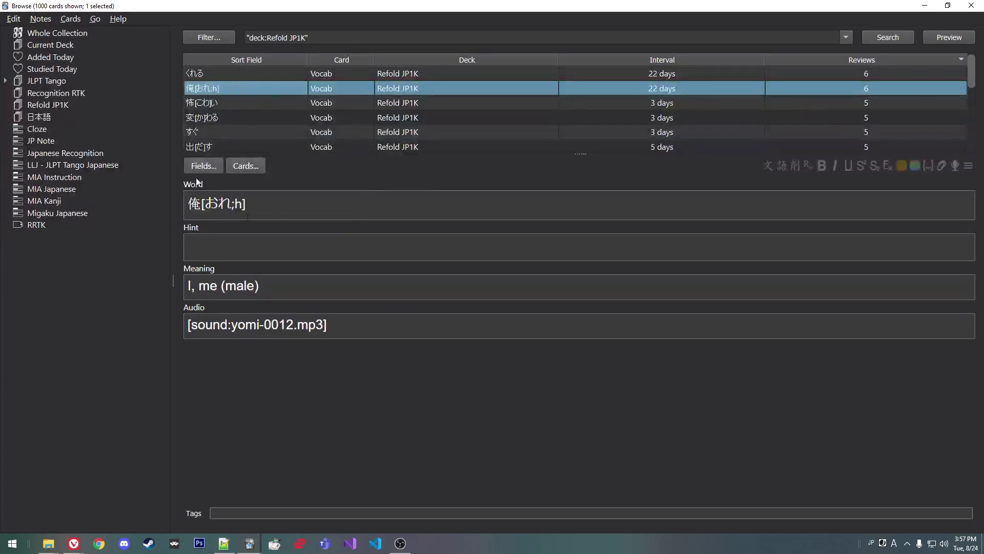
click(949, 37)
mouse_move(493, 88)
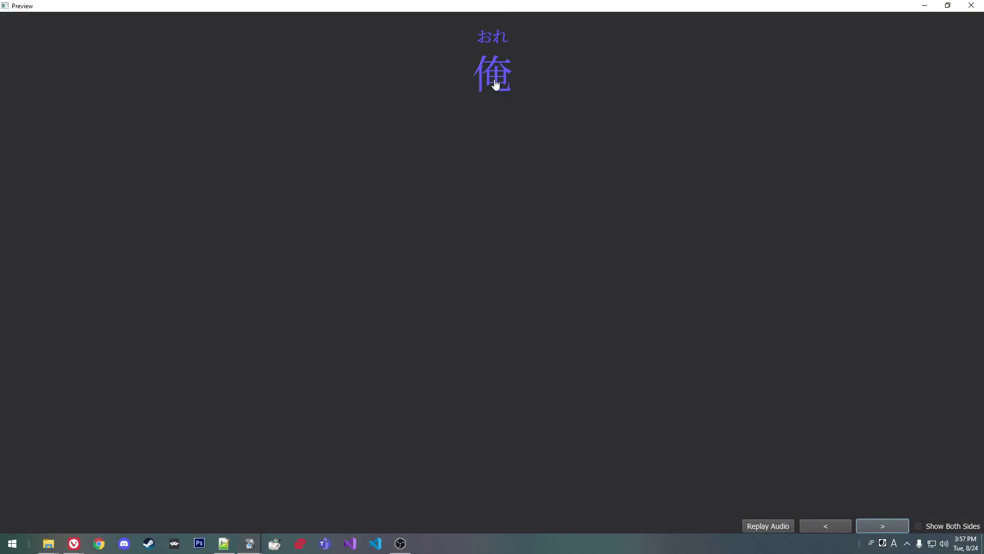
click(873, 525)
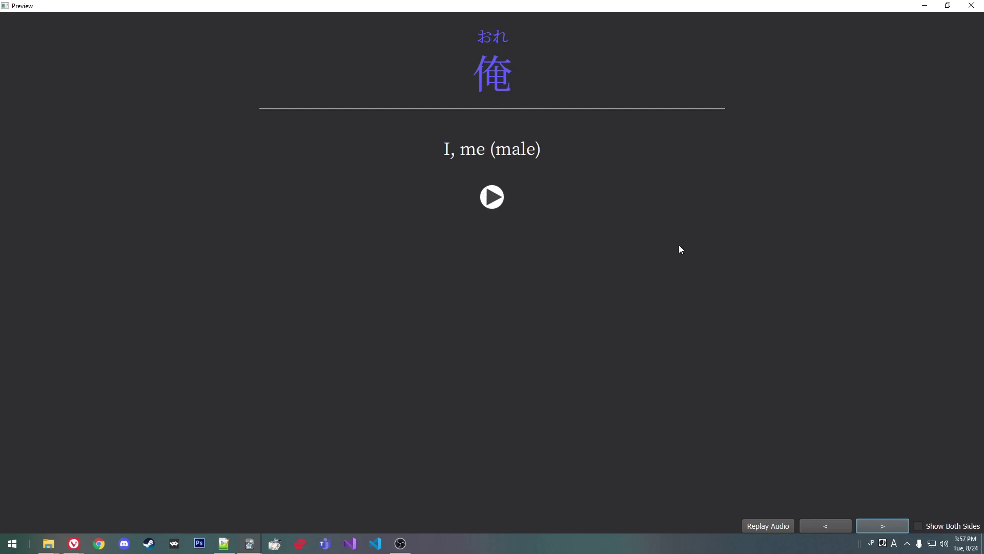
click(972, 5)
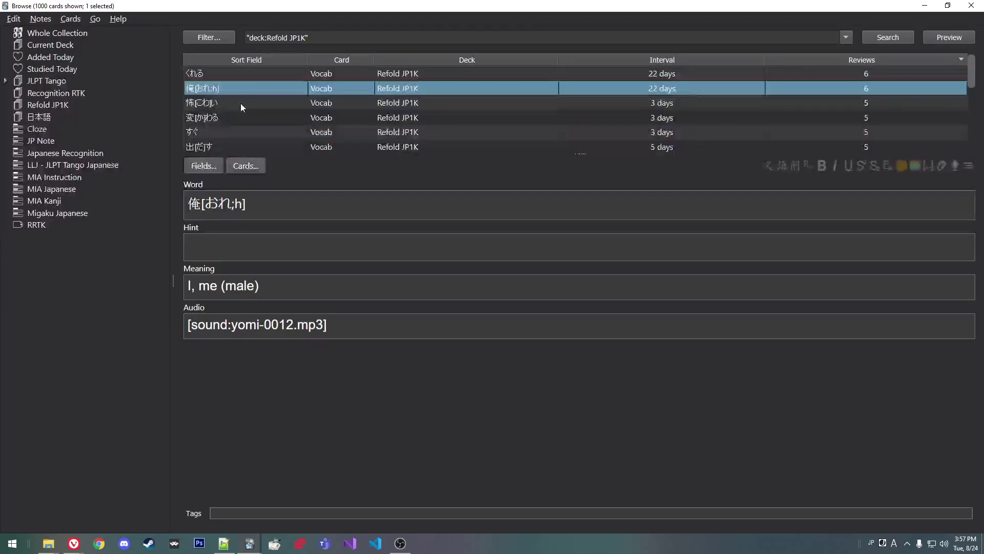
Switch to the 日本語 deck and back to Refold JP1K, then open the 出来[でき]る note.
click(64, 115)
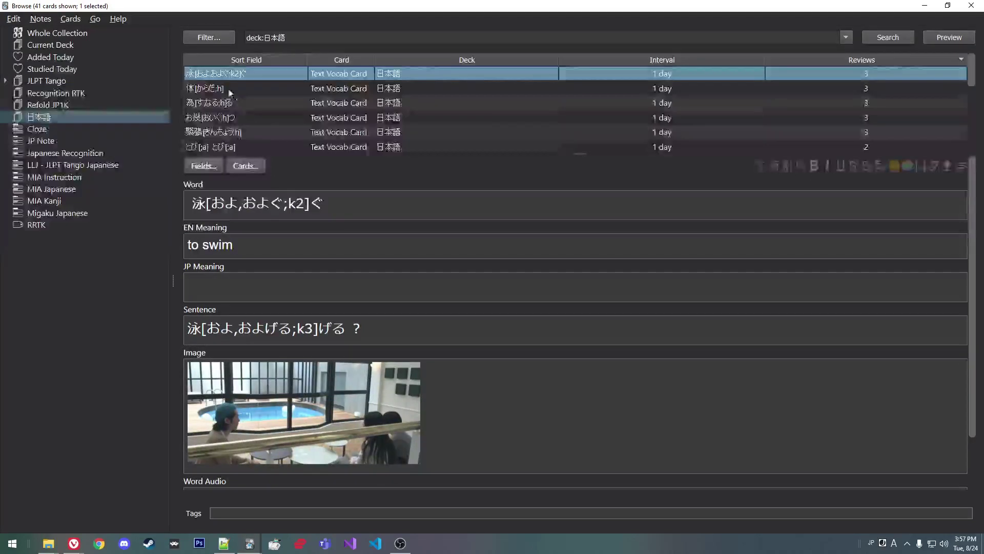
click(48, 105)
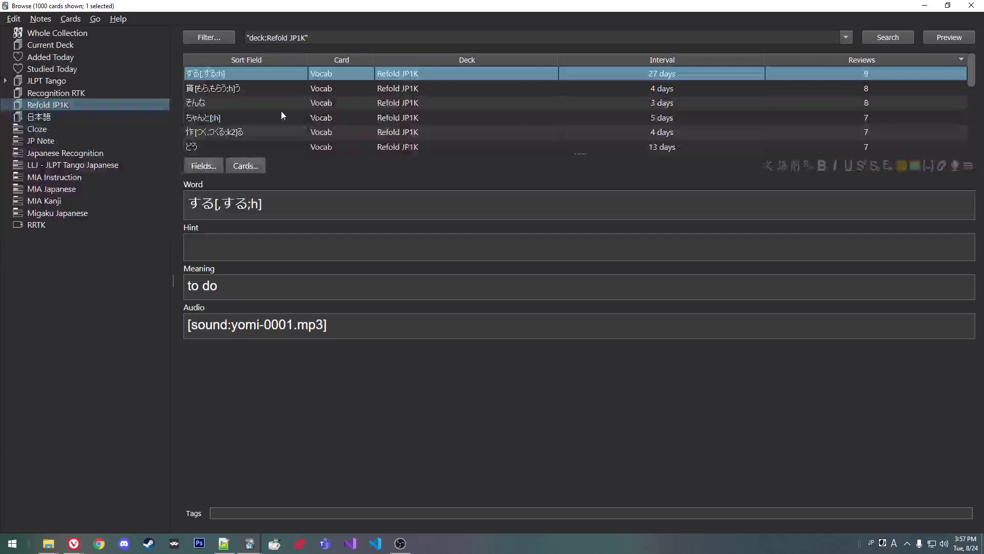
scroll(281, 111, down, 4)
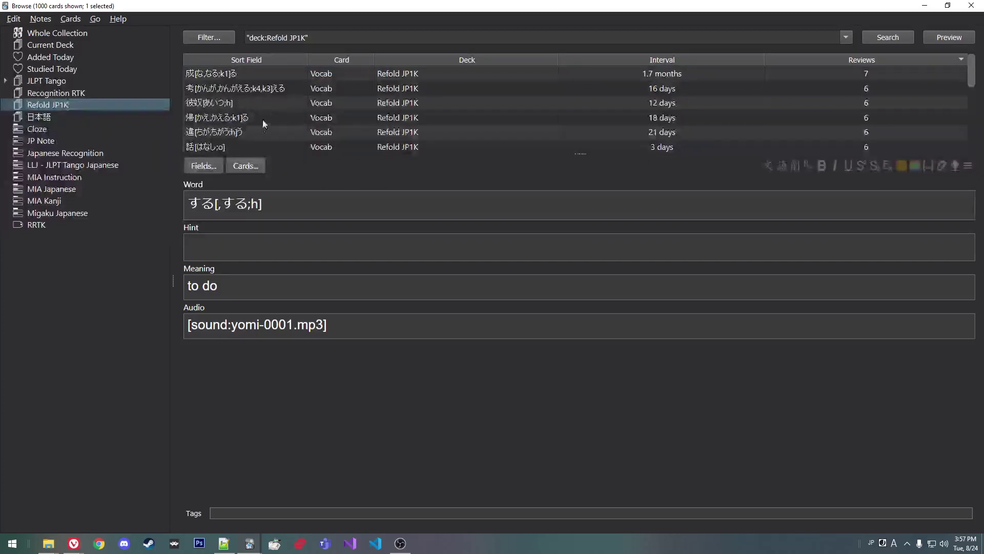
scroll(225, 123, down, 6)
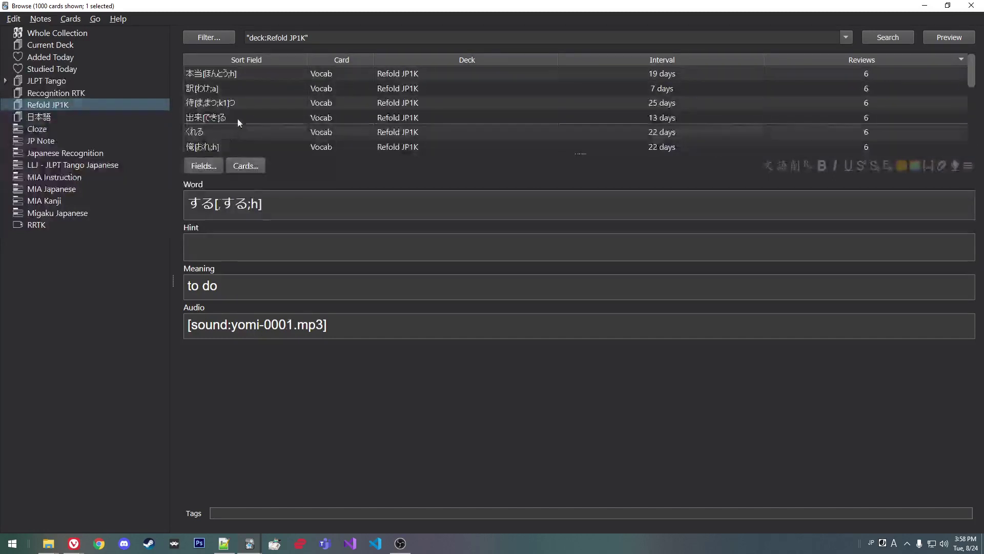
click(238, 118)
Regenerate 出来る's reading as 出来[でき,できる;k2]る, then check the 待[ま,まつ;k1]つ note.
drag(248, 207, 216, 204)
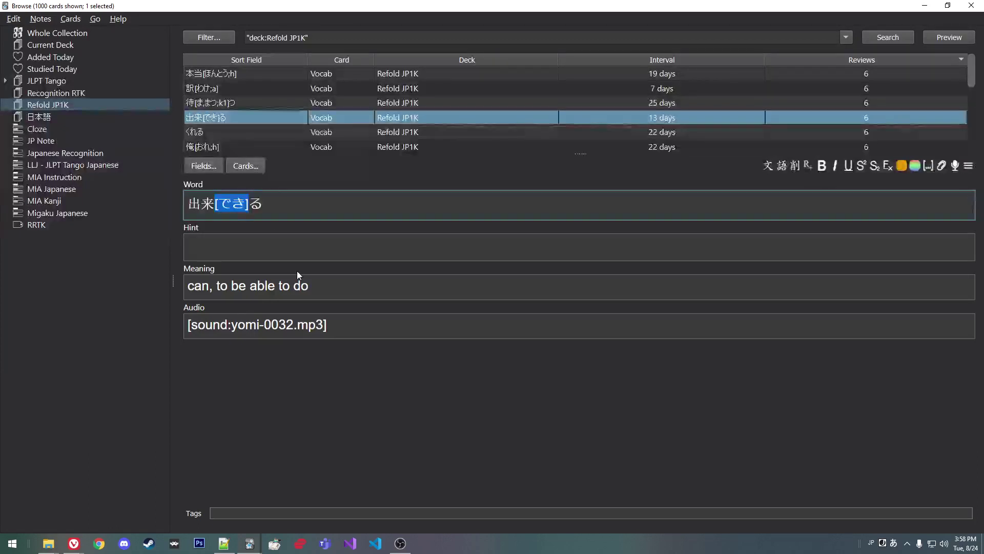
key(BackSpace)
key(ctrl+a)
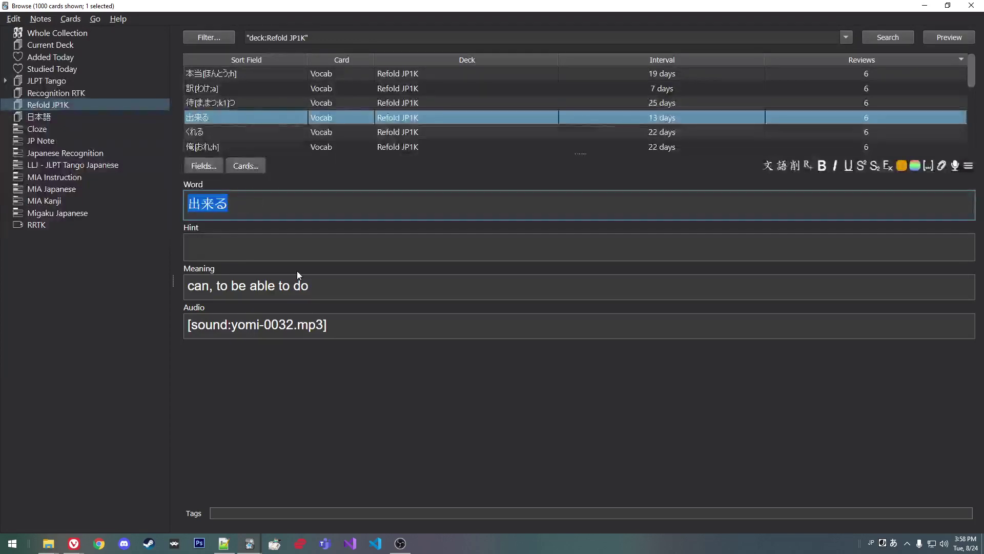
key(ctrl+s)
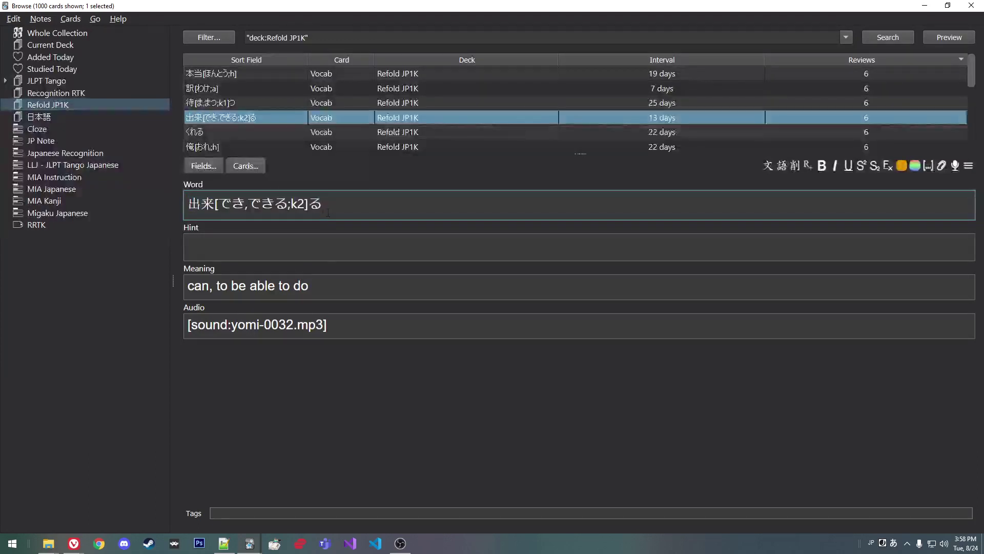
drag(305, 205, 214, 205)
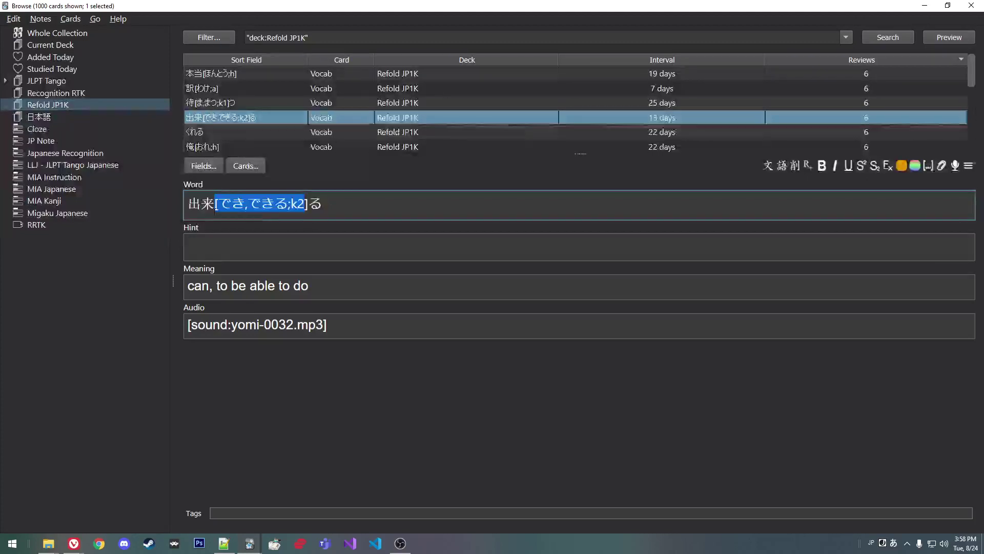
click(275, 205)
drag(308, 205, 214, 205)
click(261, 205)
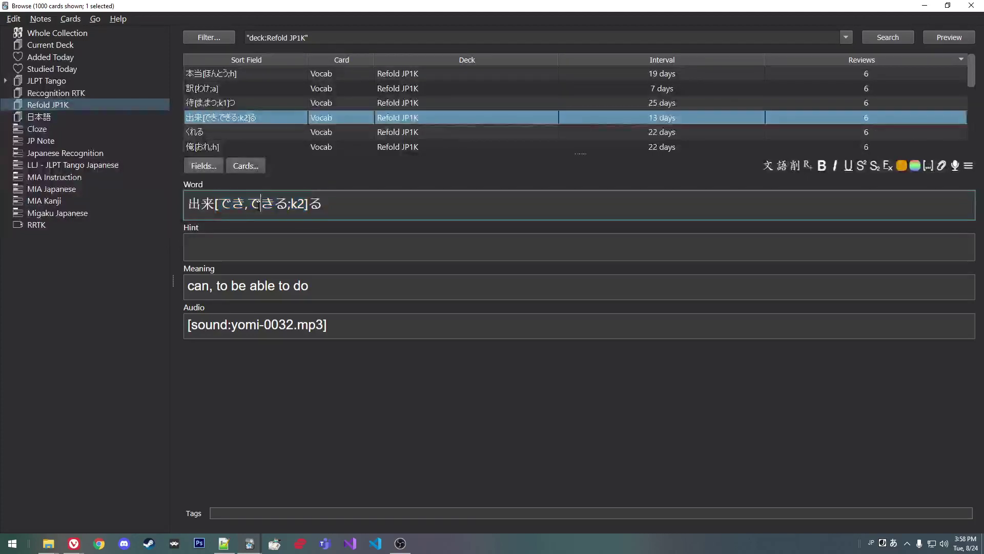
click(225, 101)
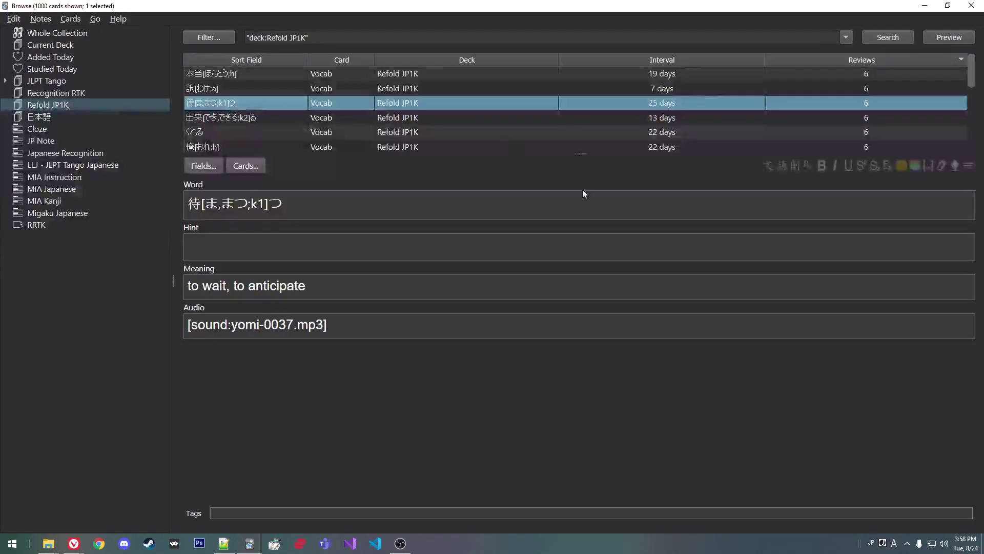
Open the くれる note meaning "to give, to let one have, to do for one".
click(243, 132)
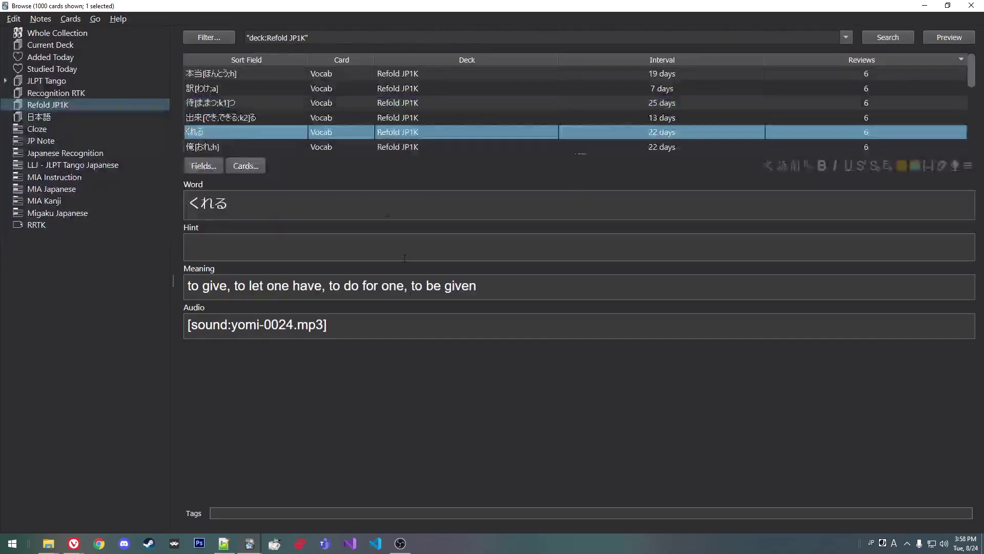